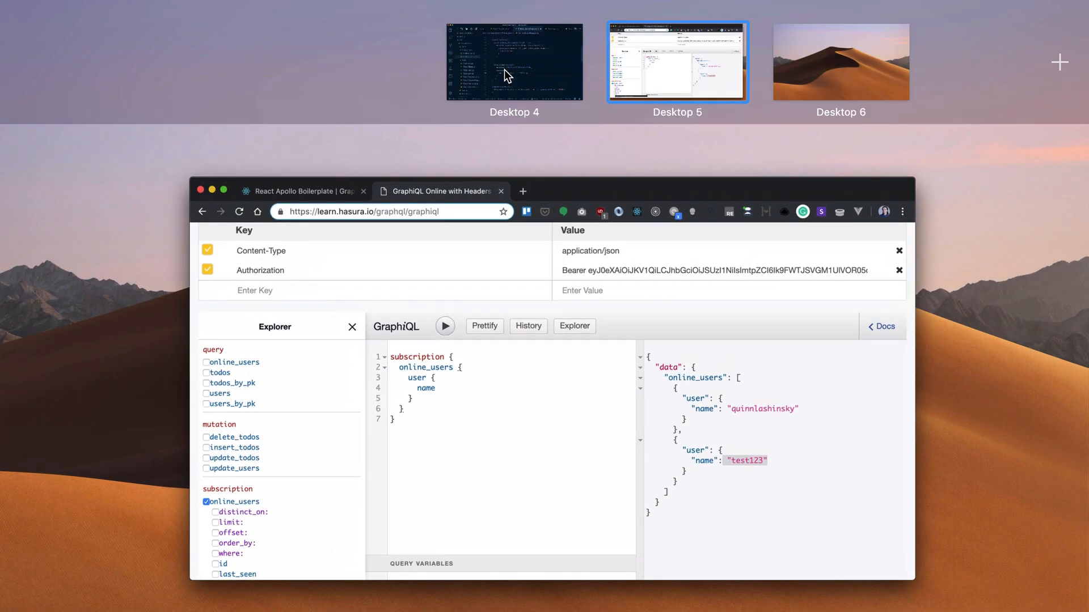
Switch to the Hyper session running the dev server and stop it with Ctrl+C.
click(507, 66)
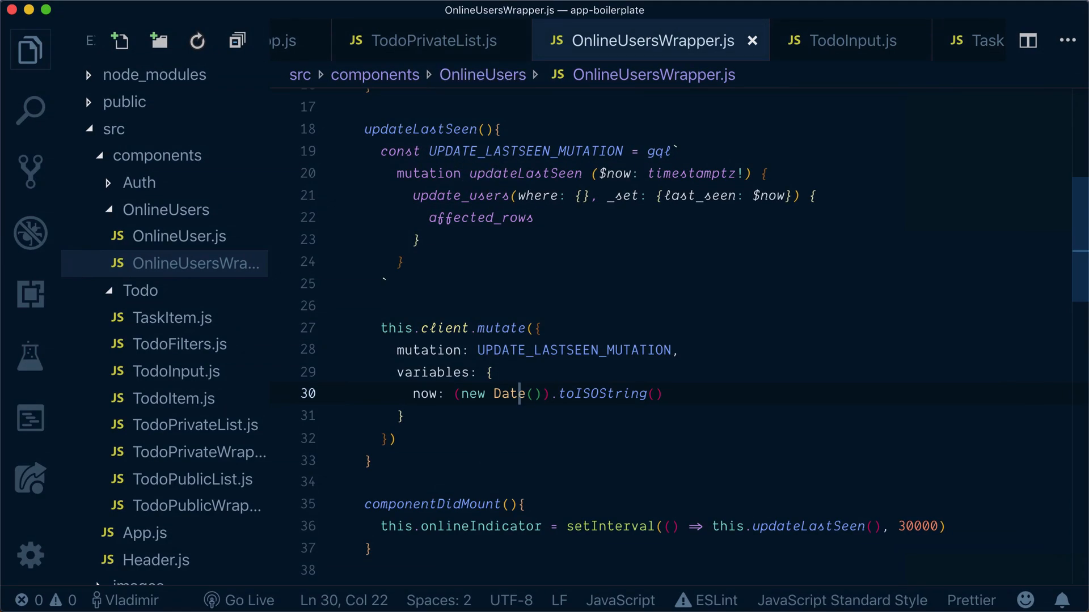
key(super+Tab)
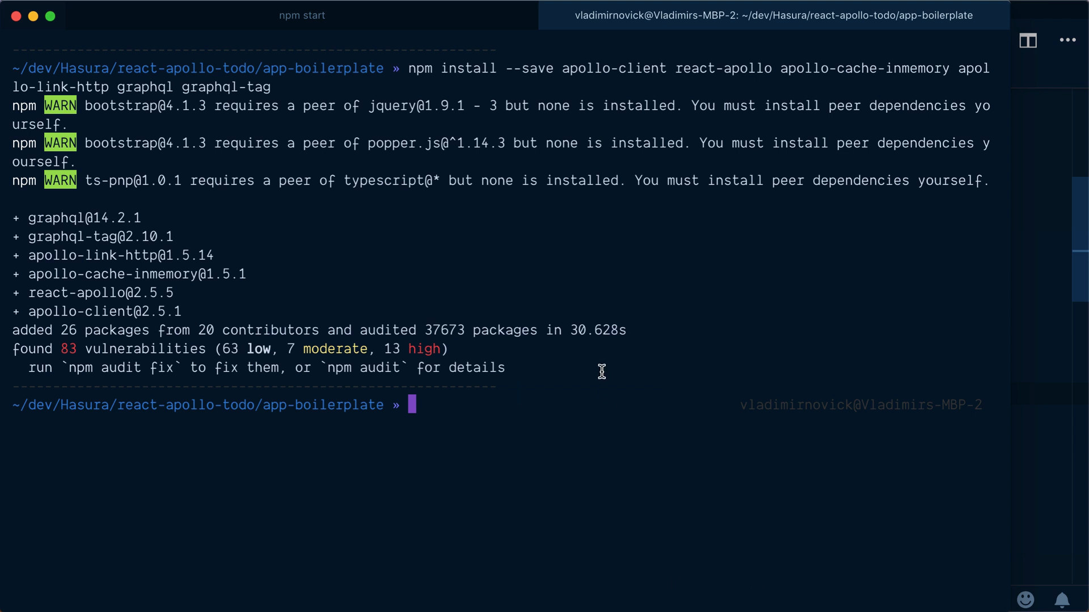
click(319, 13)
key(ctrl+c)
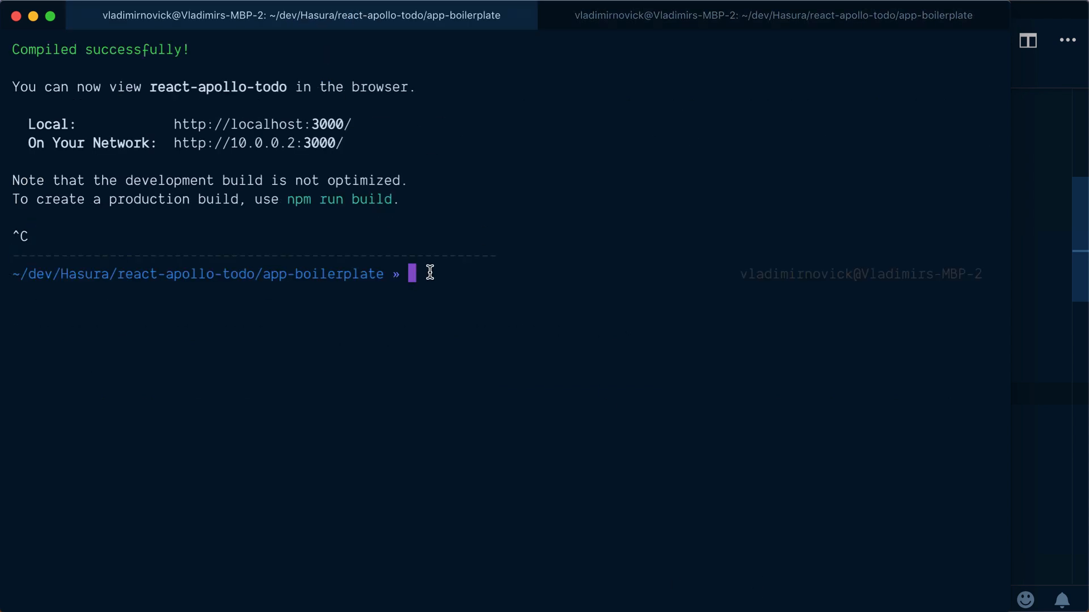
text(npm install apollo-link-ws subscriptions-transport-ws --save)
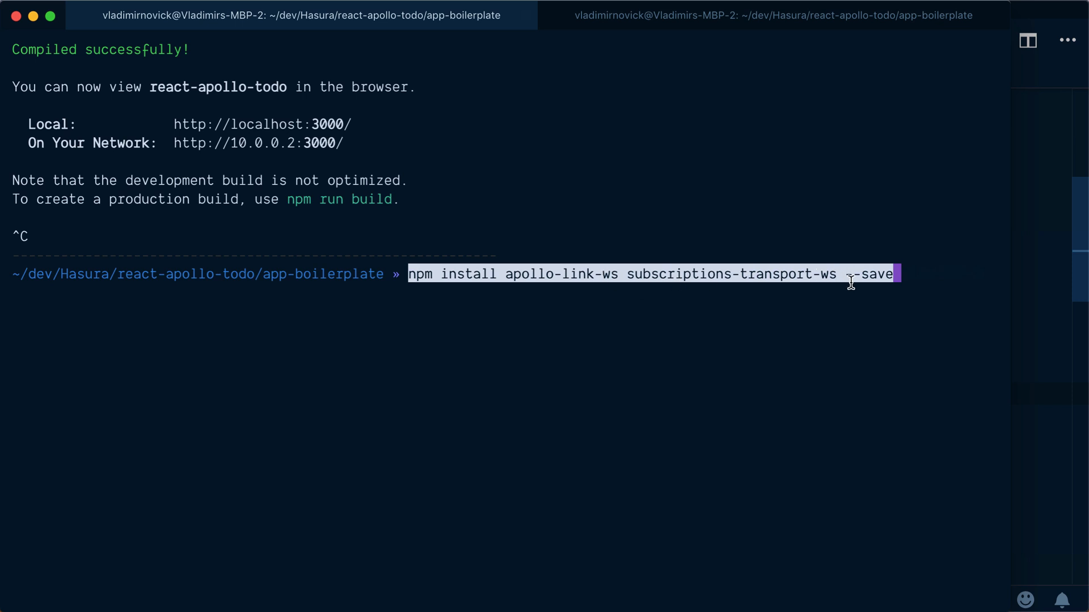
Run npm install apollo-link-ws subscriptions-transport-ws --save.
key(Return)
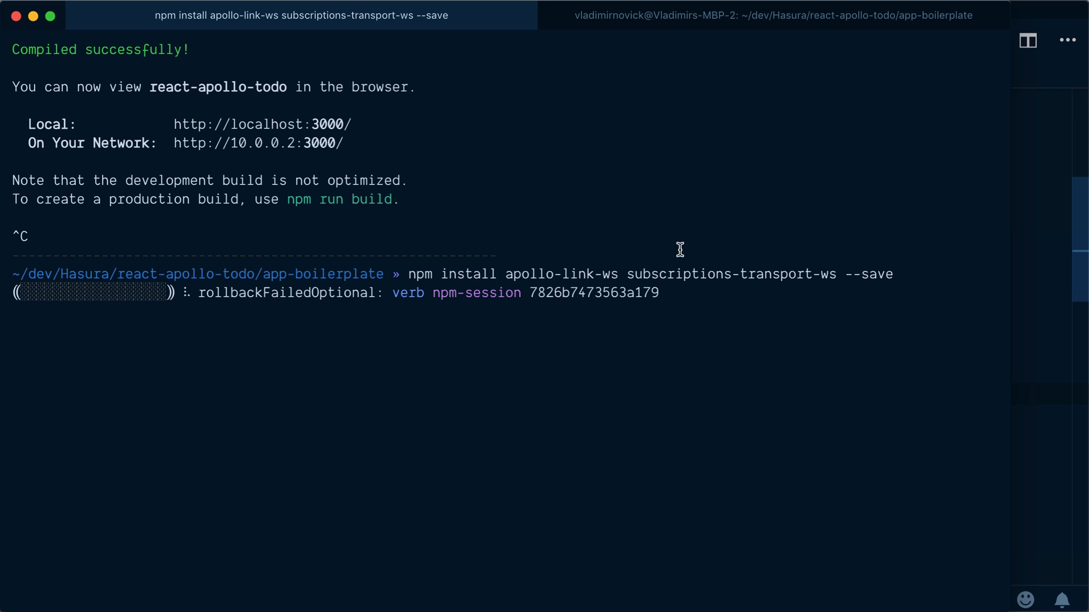
key(ctrl+Up)
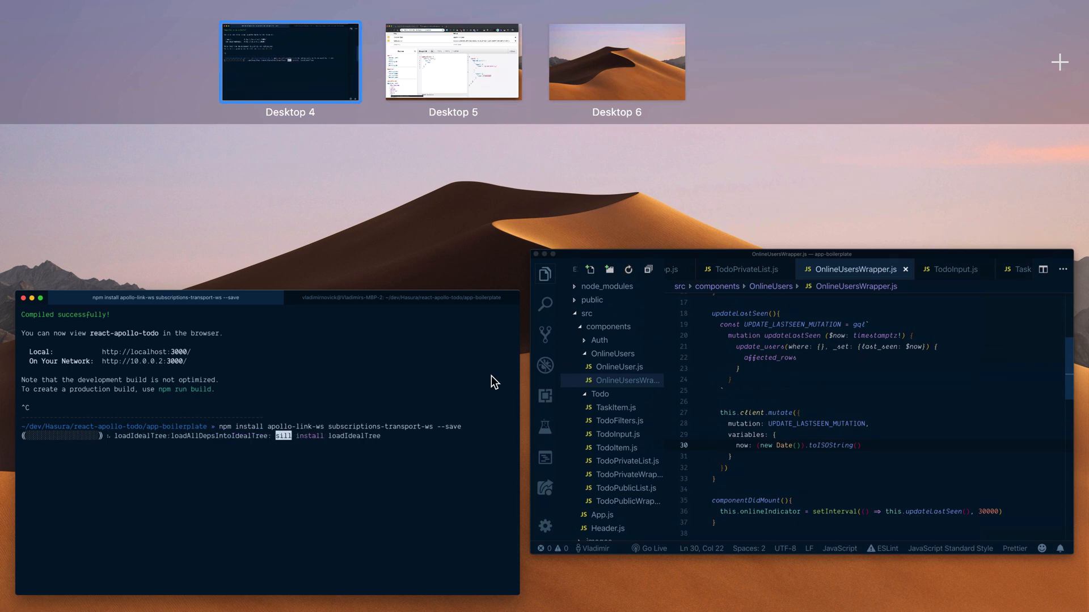
Navigate the Explorer to src/components and open App.js in the editor.
key(Escape)
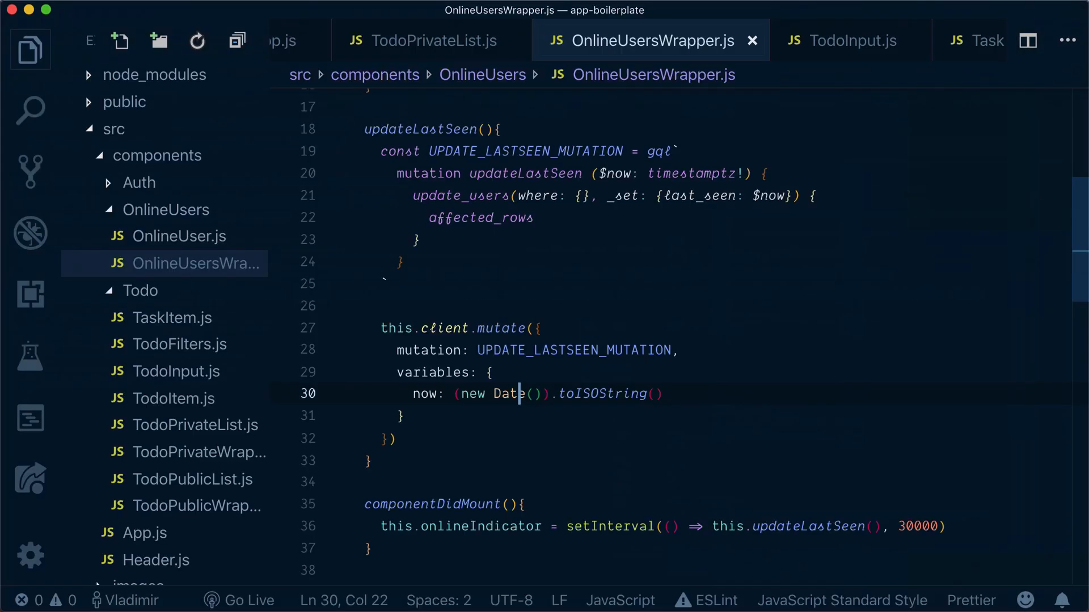
click(119, 130)
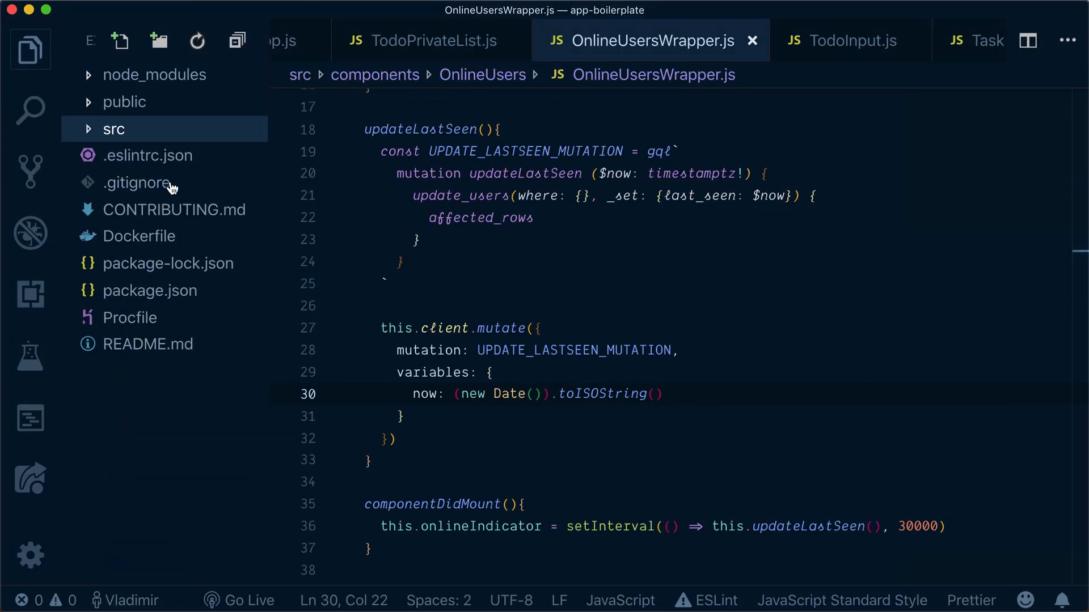
click(120, 129)
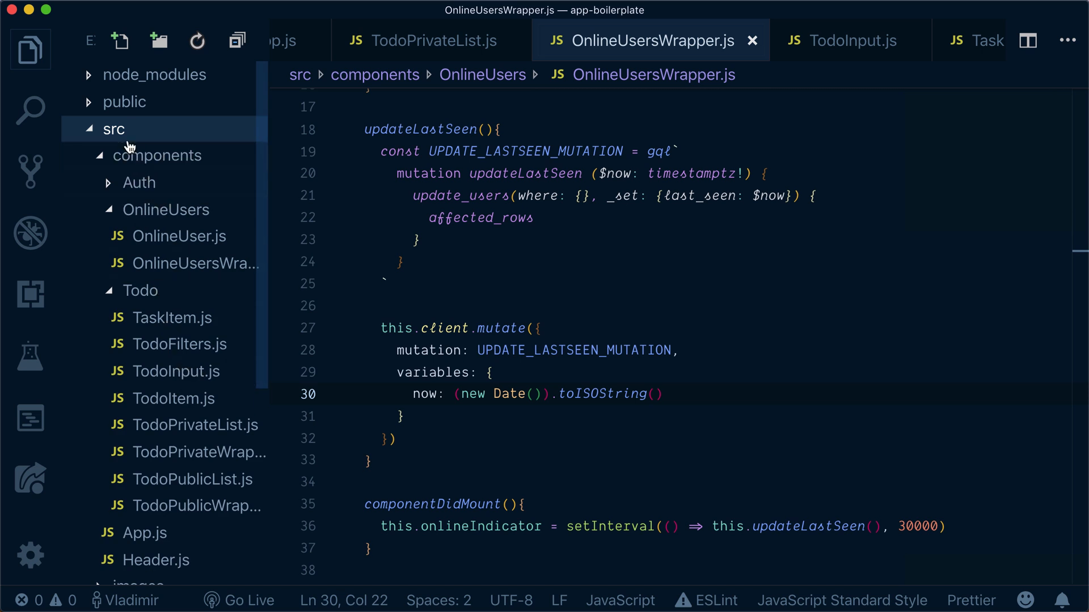
click(128, 156)
click(128, 156)
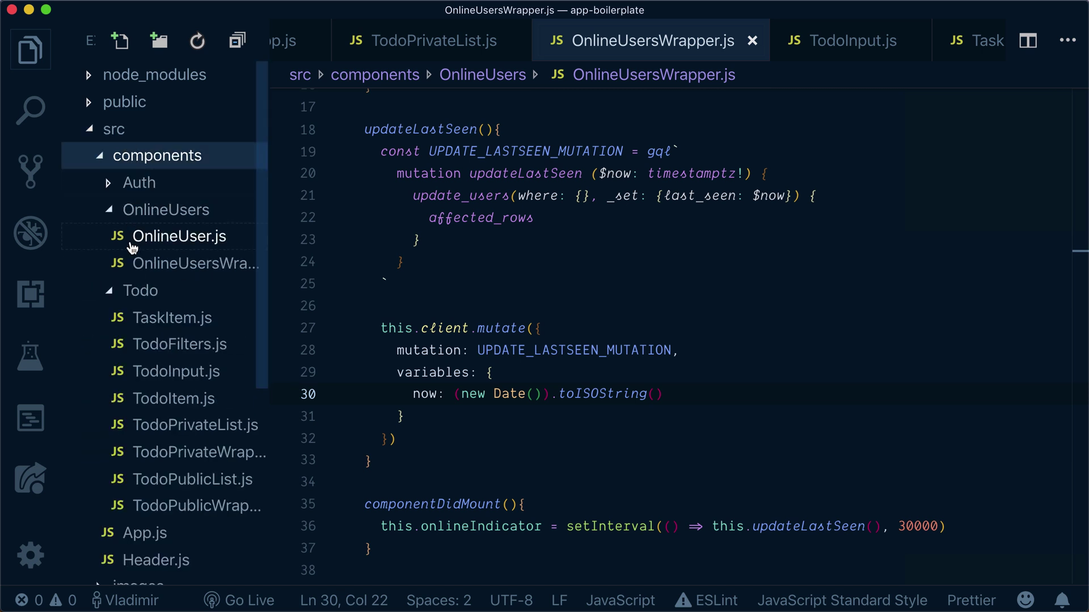
click(157, 210)
click(140, 238)
click(144, 263)
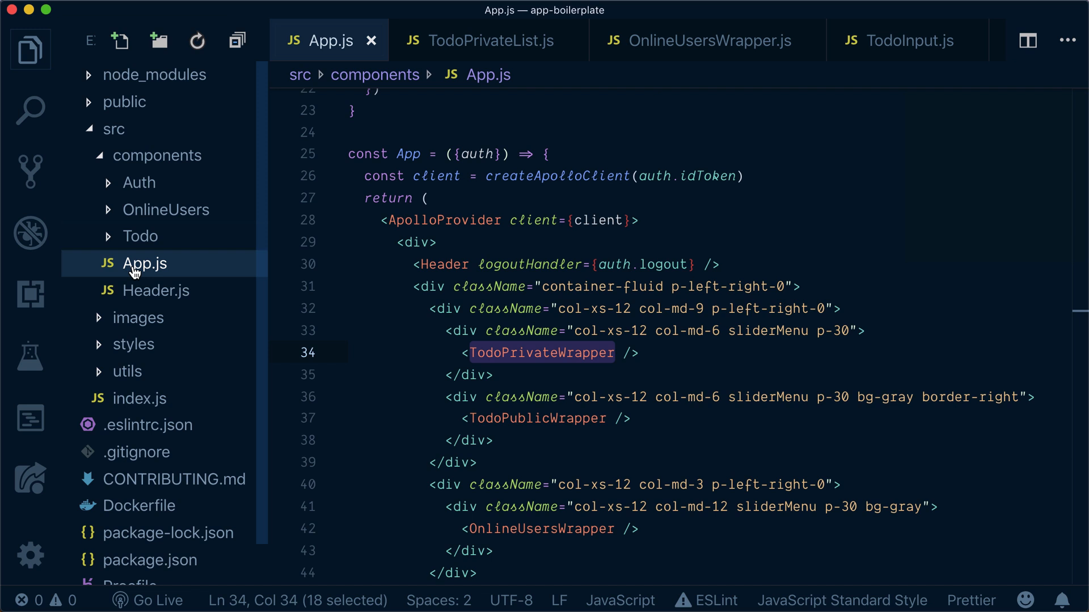
scroll(462, 231, up, 5)
scroll(462, 232, up, 3)
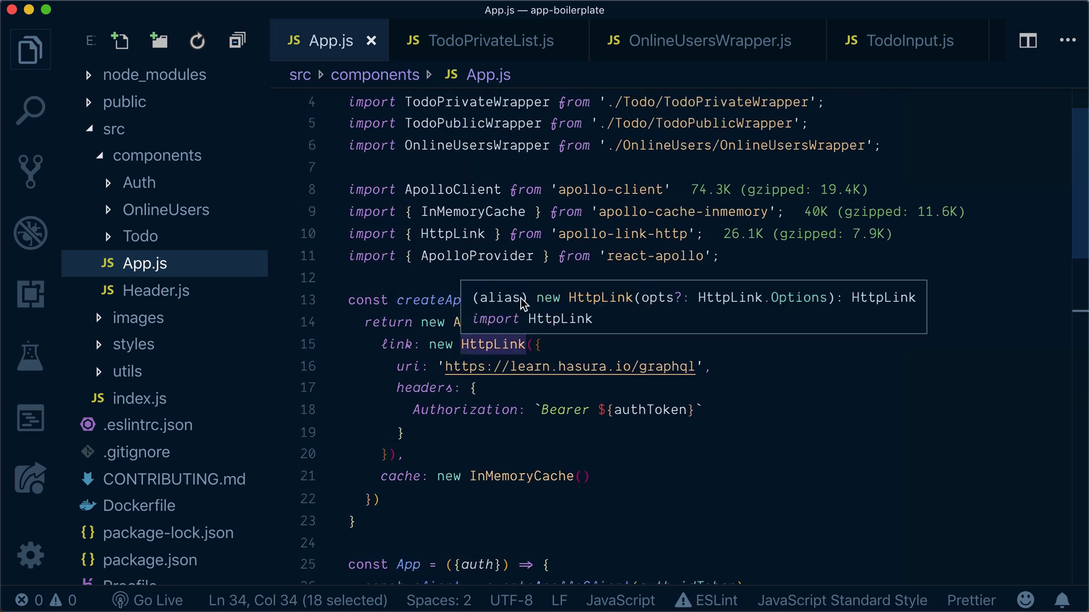
scroll(520, 297, up, 3)
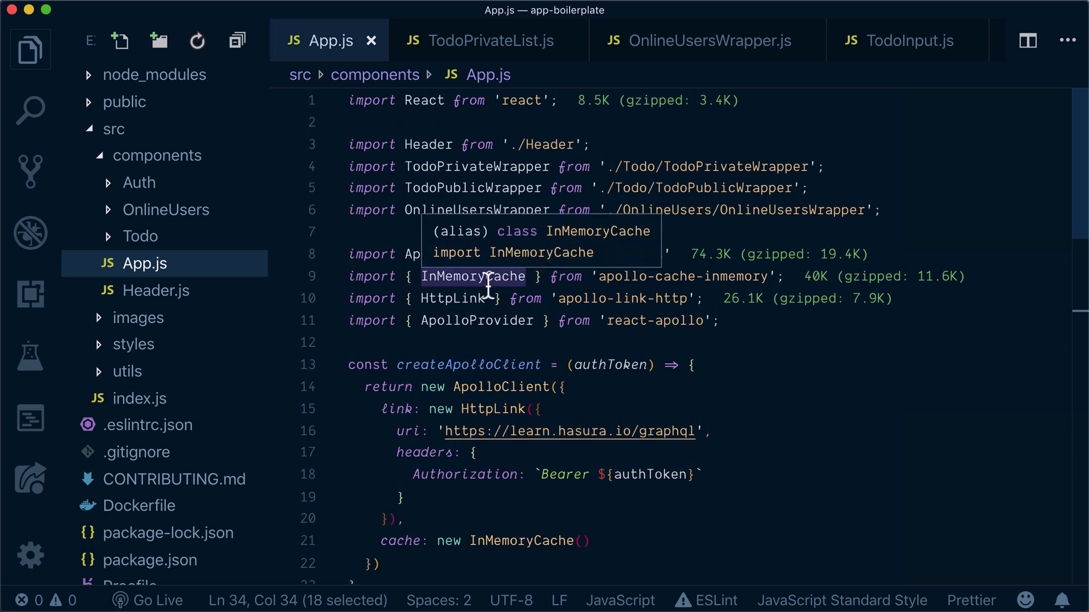
Add import { WebSocketLink } from 'apollo-link-ws'; on a new line below the HttpLink import.
click(525, 298)
key(End)
key(Return)
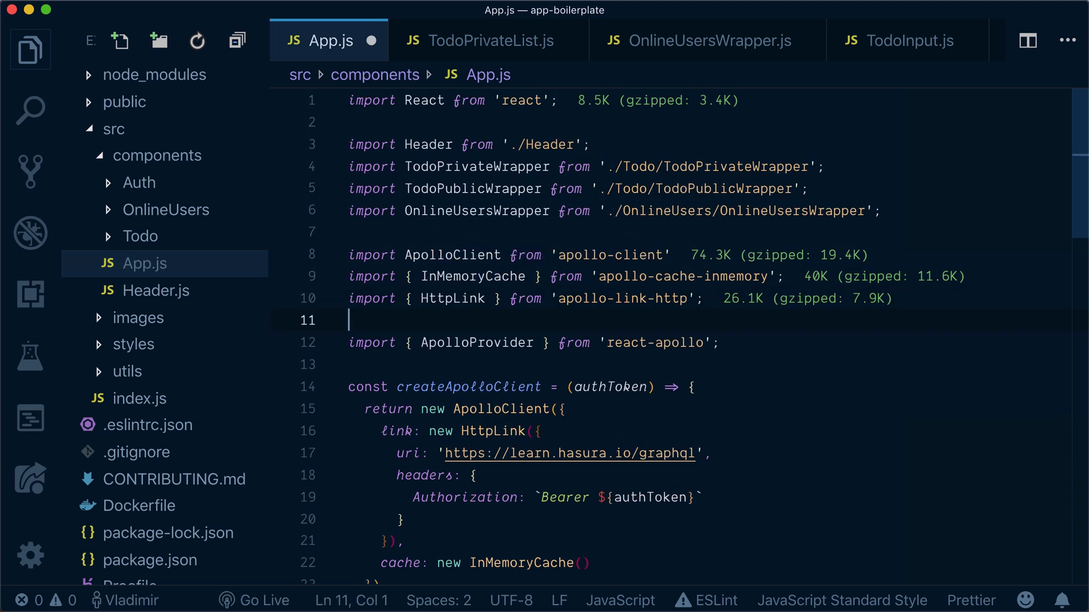
text(import {)
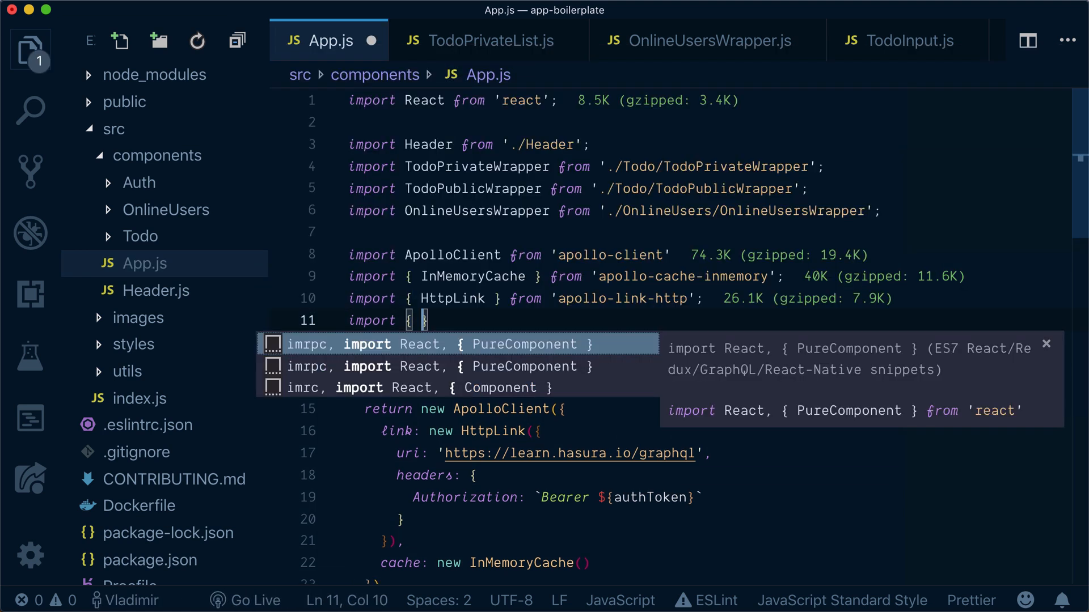
text( WebSock)
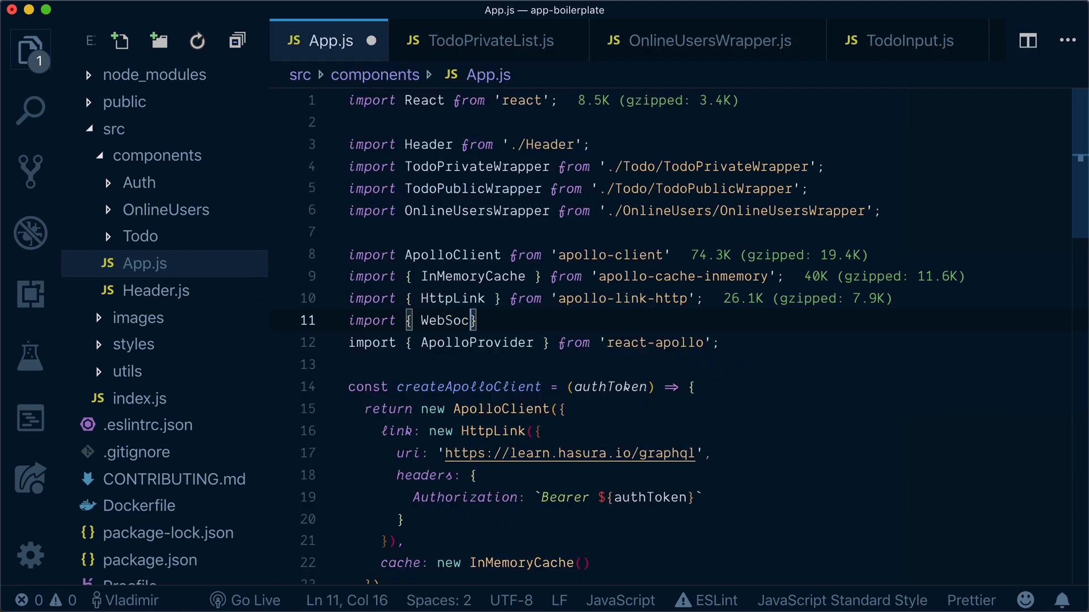
text(etLink)
key(BackSpace)
key(BackSpace)
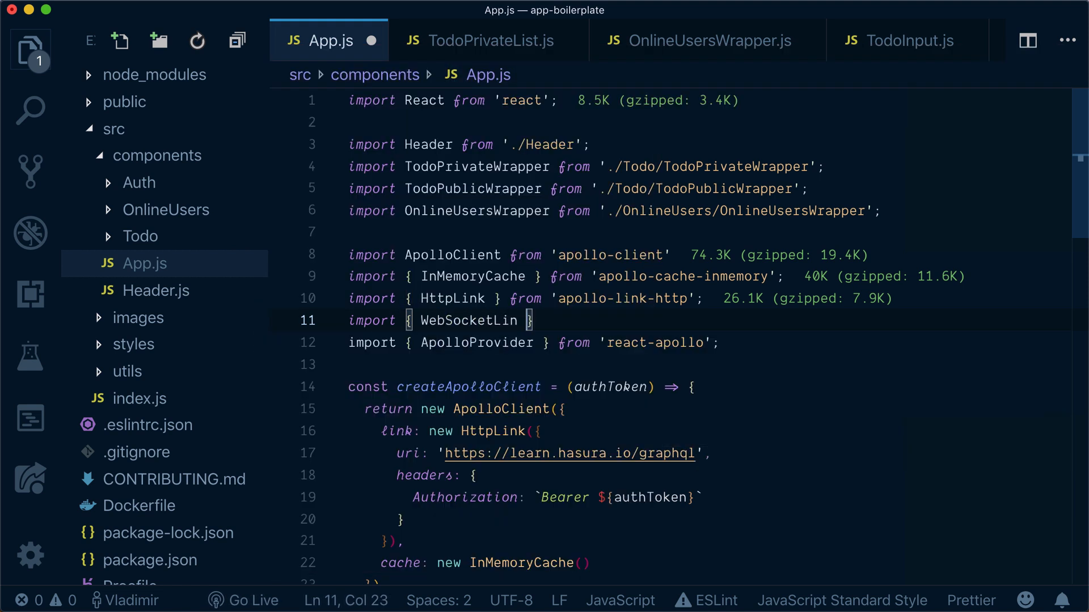
text(from )
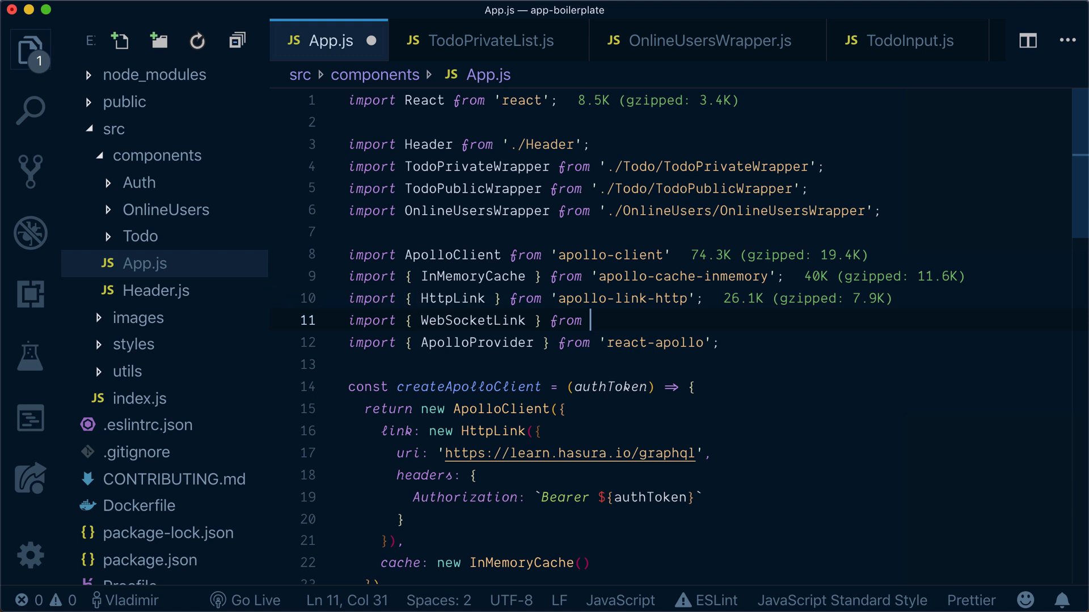
text('apollo0)
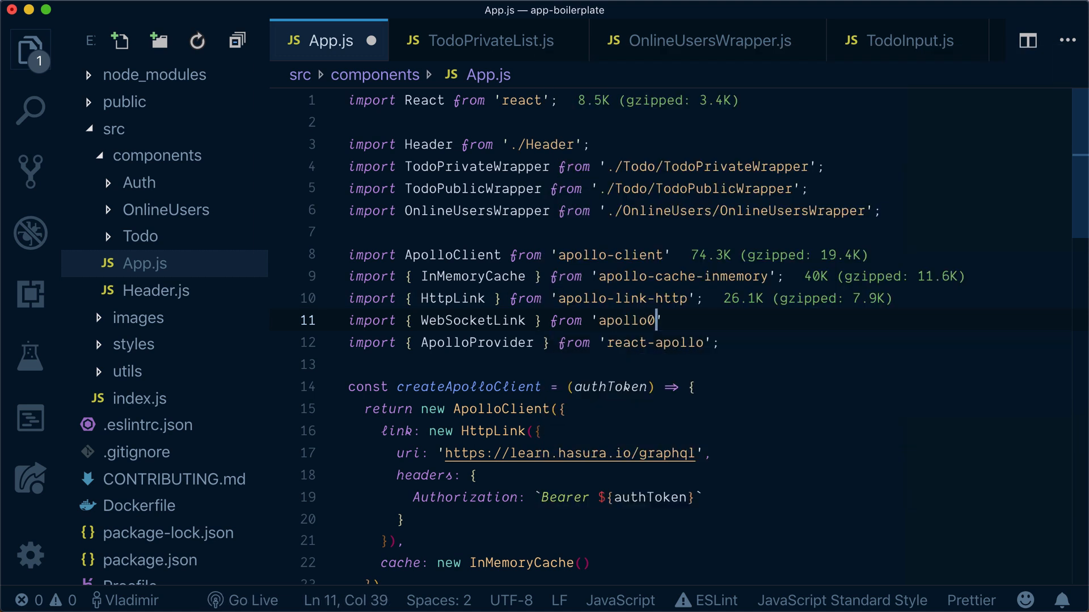
text(-link-)
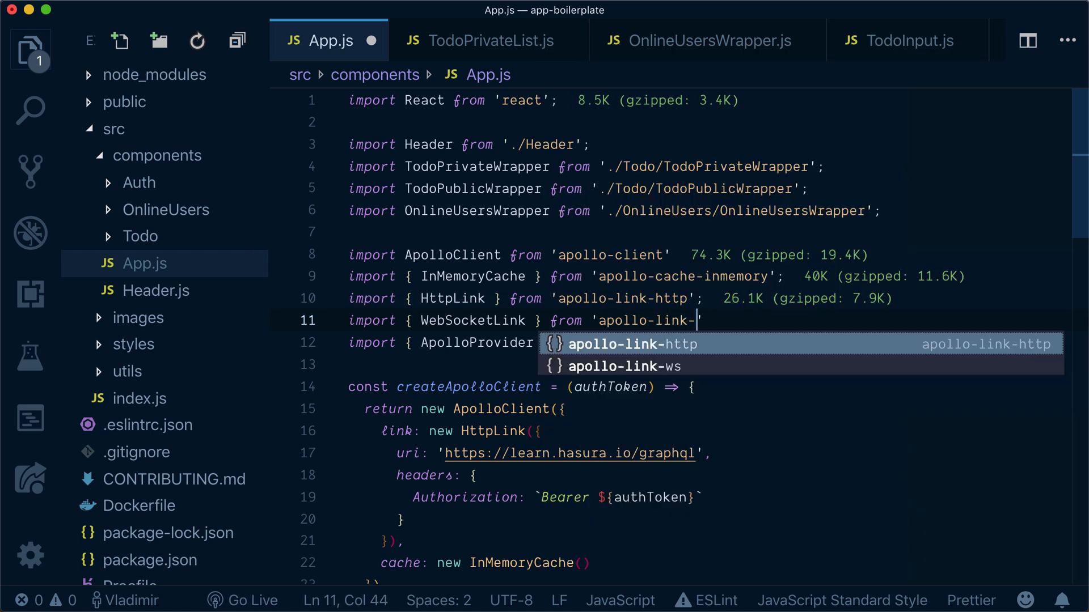
text(ws)
key(Right)
text(;)
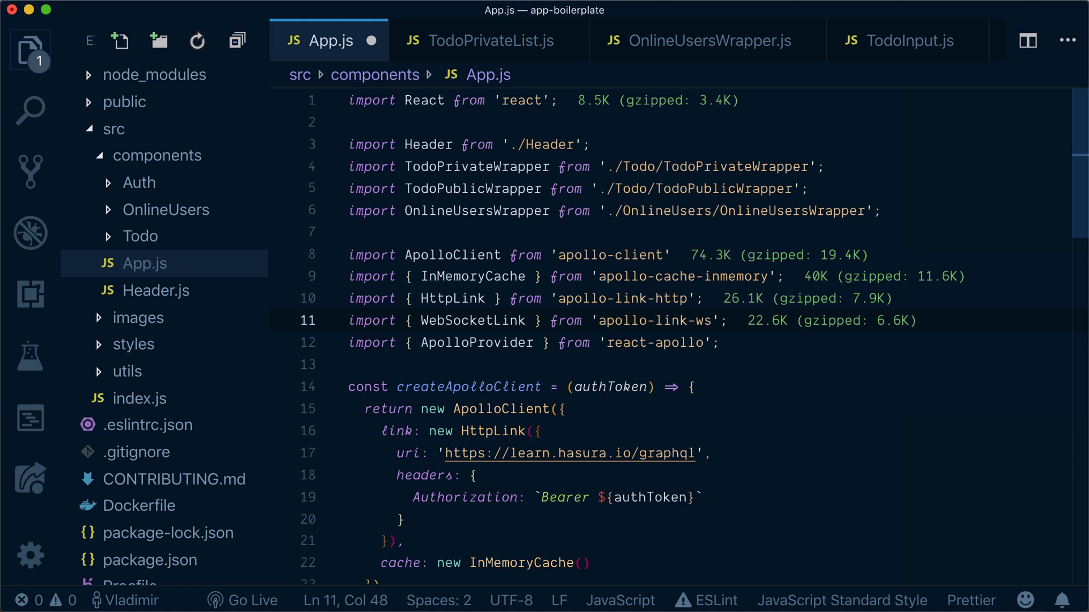
key(Down)
key(Down)
key(Down)
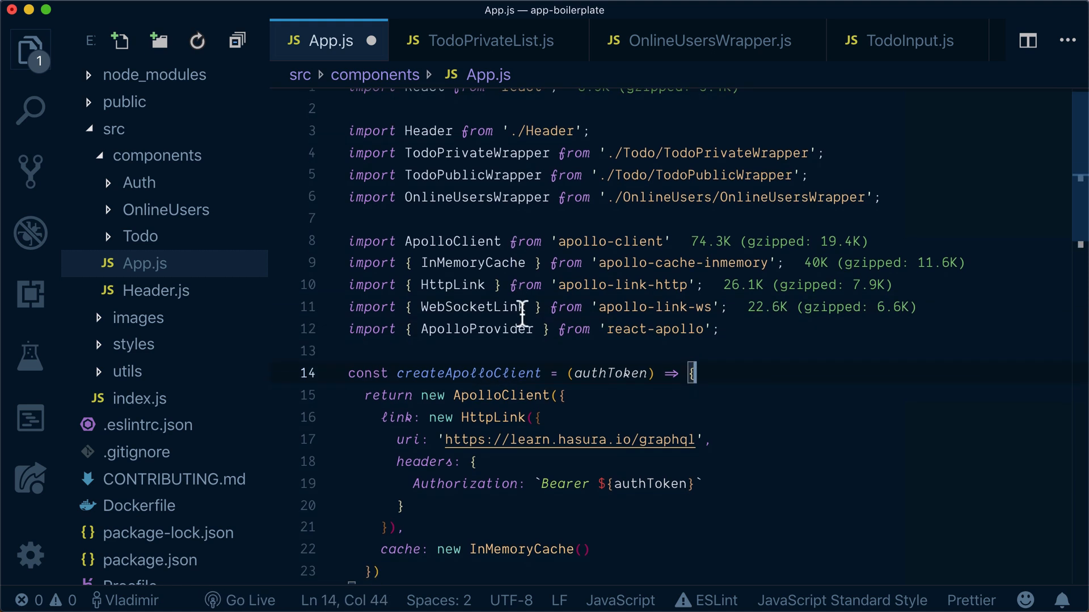
scroll(519, 298, down, 3)
scroll(590, 346, down, 3)
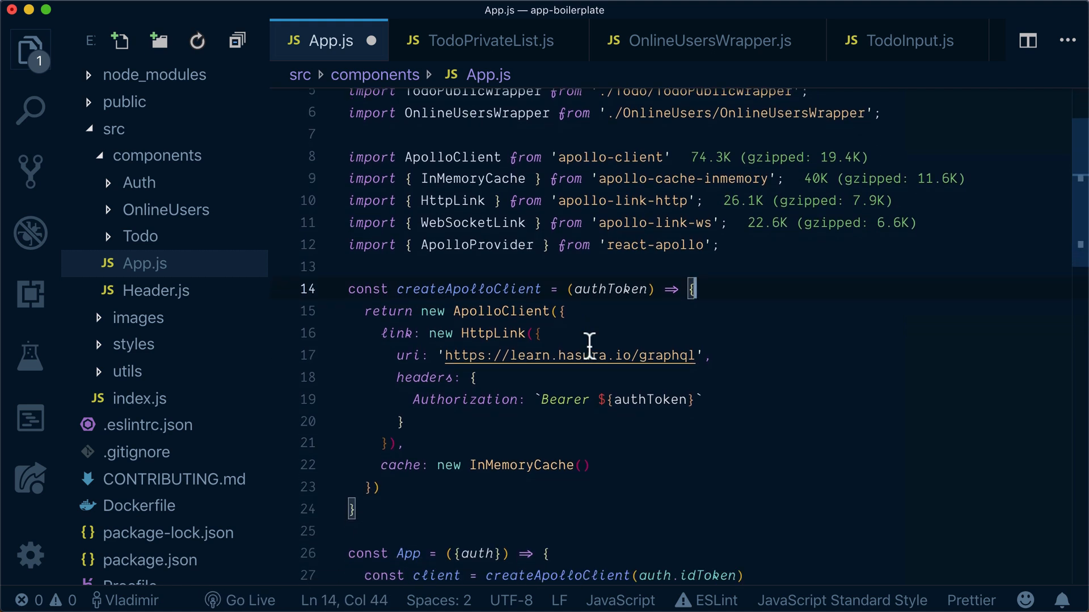
Replace the HttpLink constructor on line 16 with WebSocketLink.
double_click(504, 281)
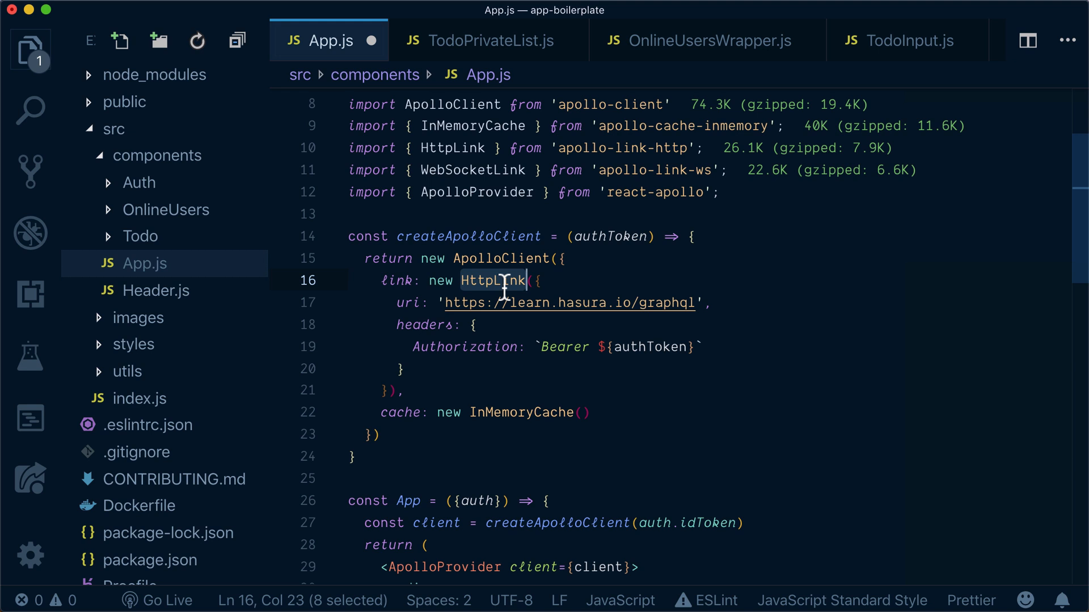
text(WebS)
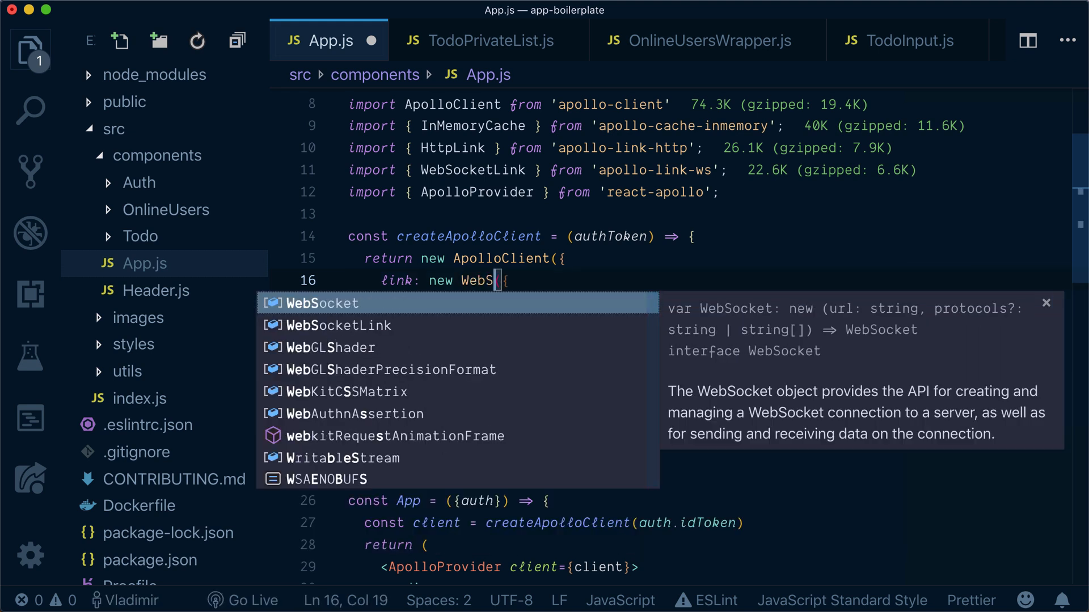
double_click(474, 171)
key(super+c)
click(477, 283)
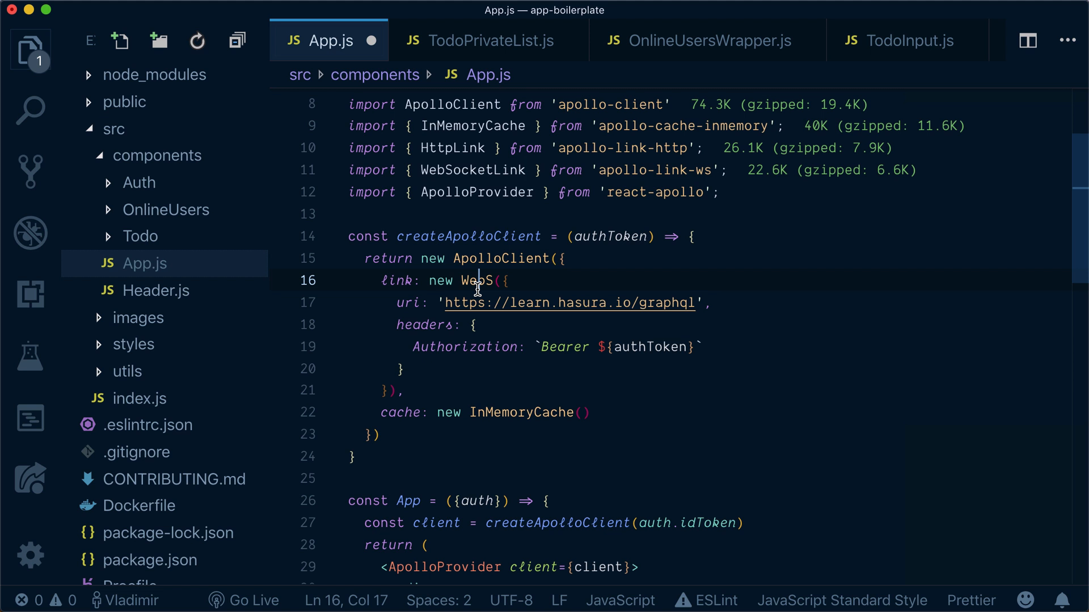
double_click(478, 282)
key(super+v)
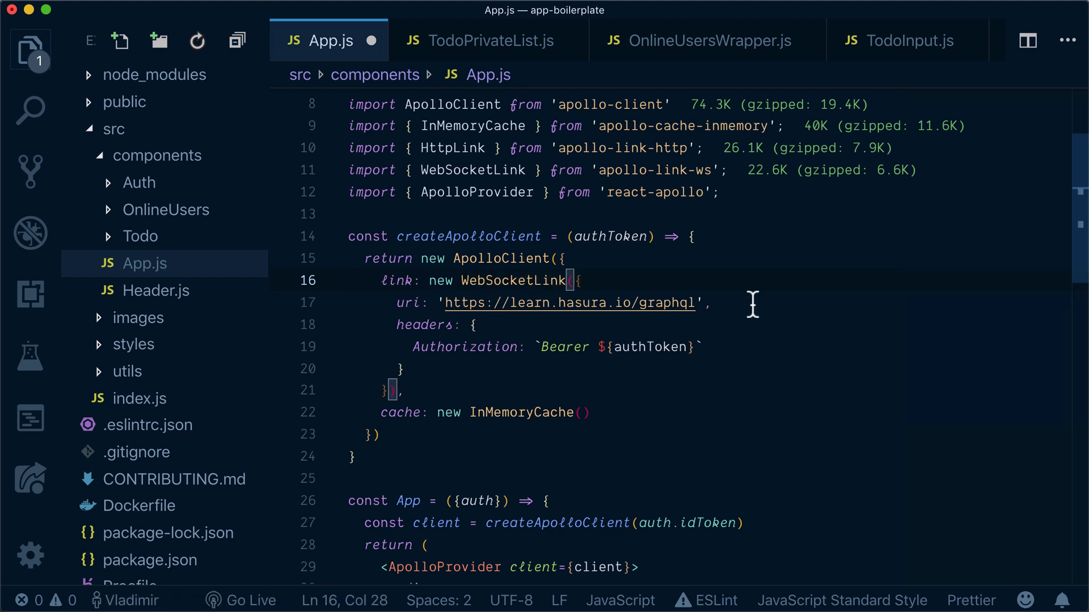
Change the link uri to wss://learn.hasura.io/graphql.
click(472, 305)
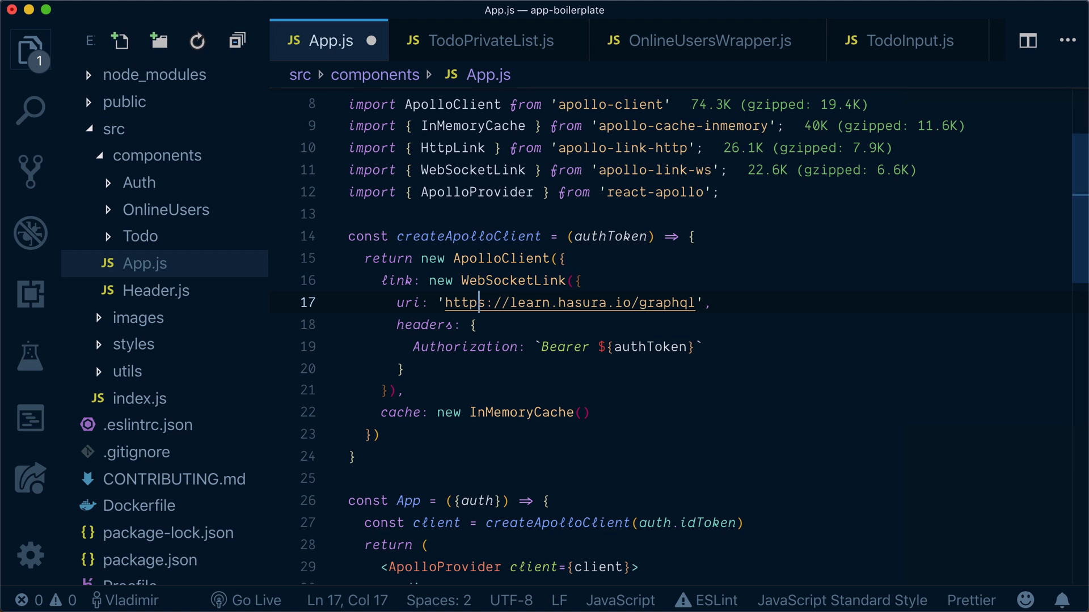
drag(476, 305, 446, 305)
text(w)
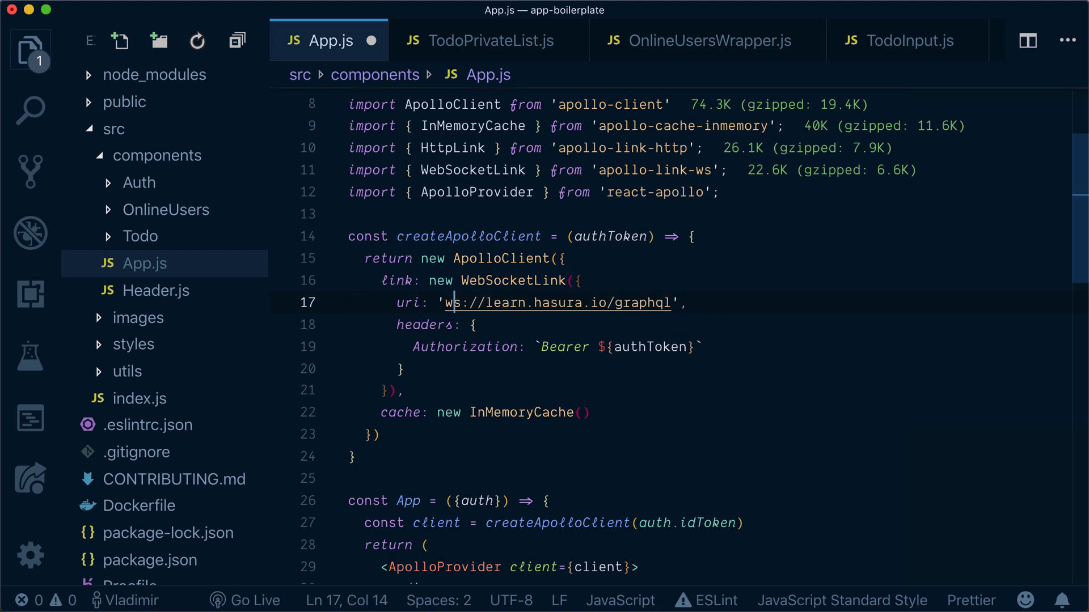
text(s)
key(super+Right)
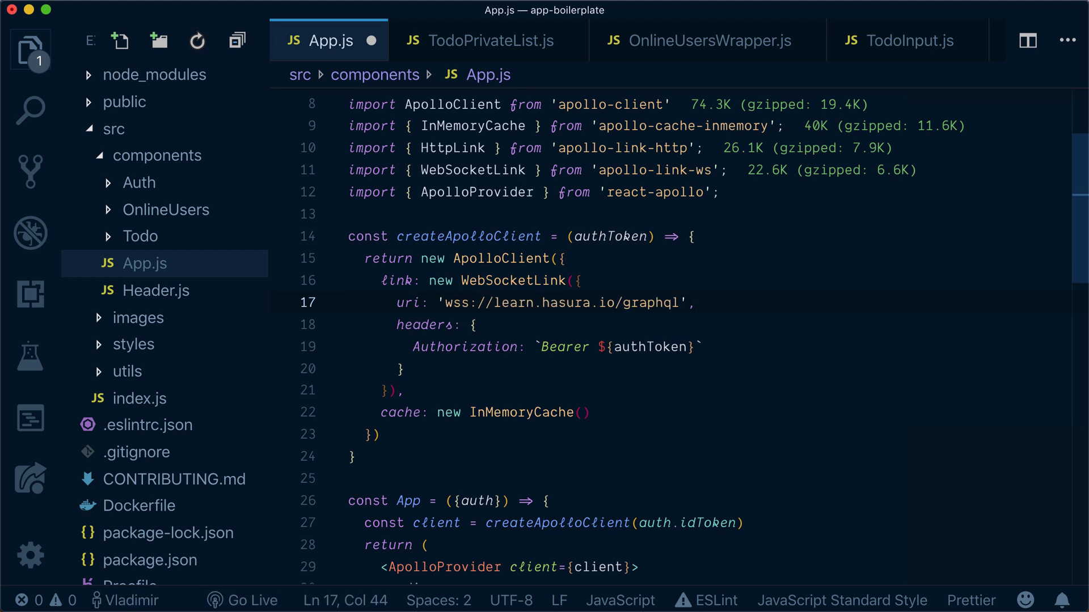
key(Down)
Select and delete the existing headers block.
key(Home)
key(shift+Down)
key(shift+Down)
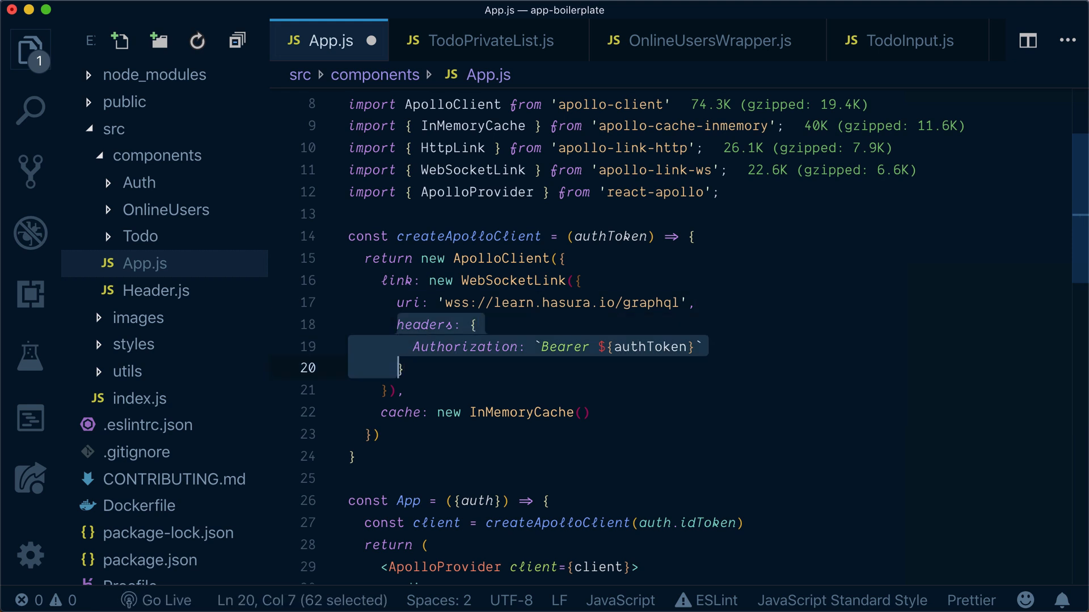
key(shift+End)
key(BackSpace)
text(opti)
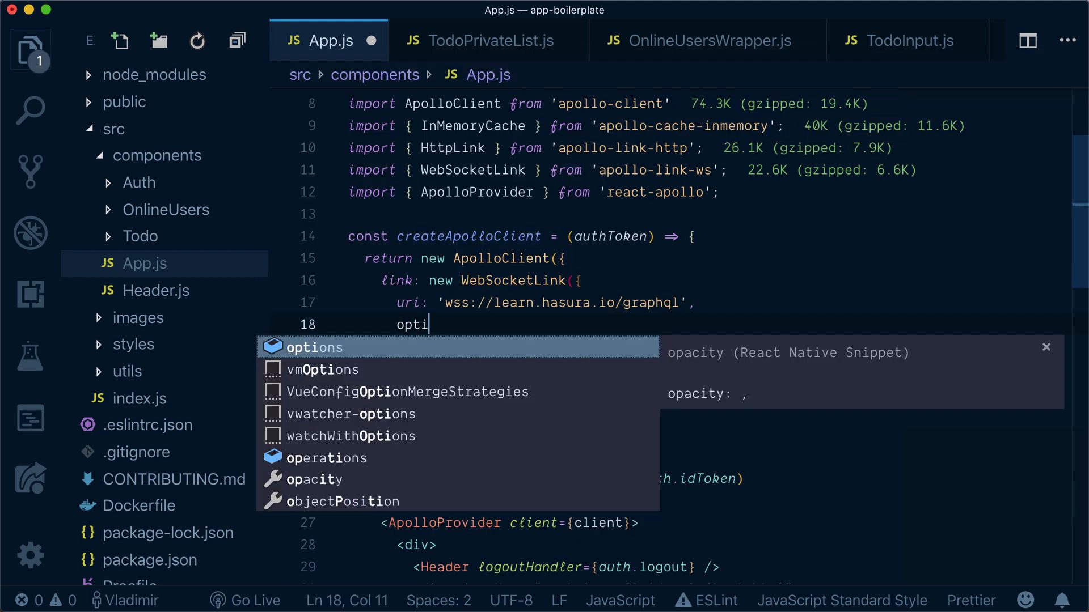
text(ons: {)
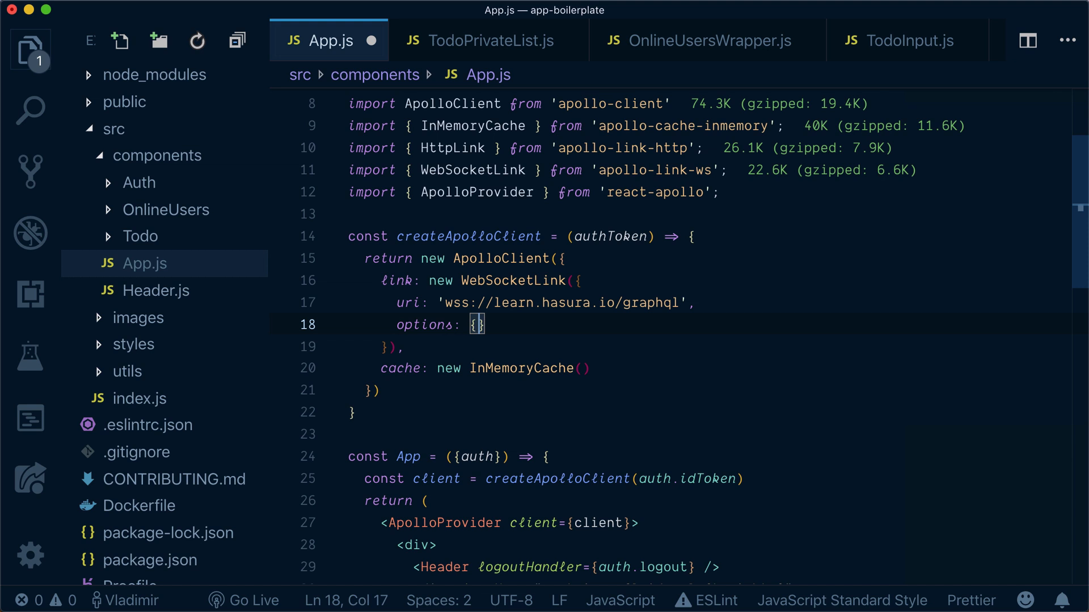
Add options with reconnect: true and connectionParams headers Authorization, then save App.js.
key(Return)
text(reconne)
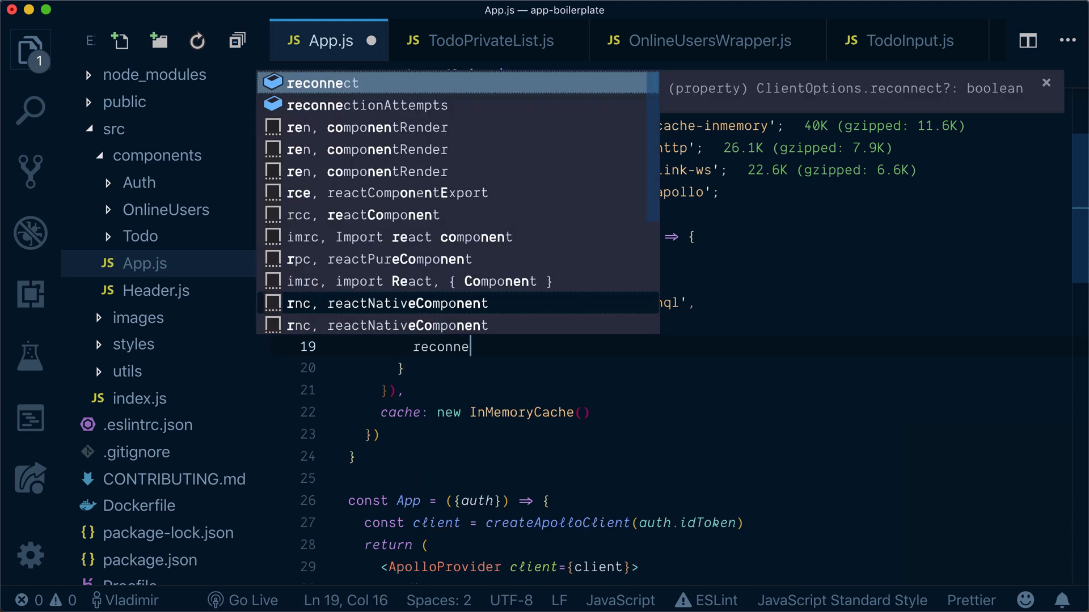
text(ct: true)
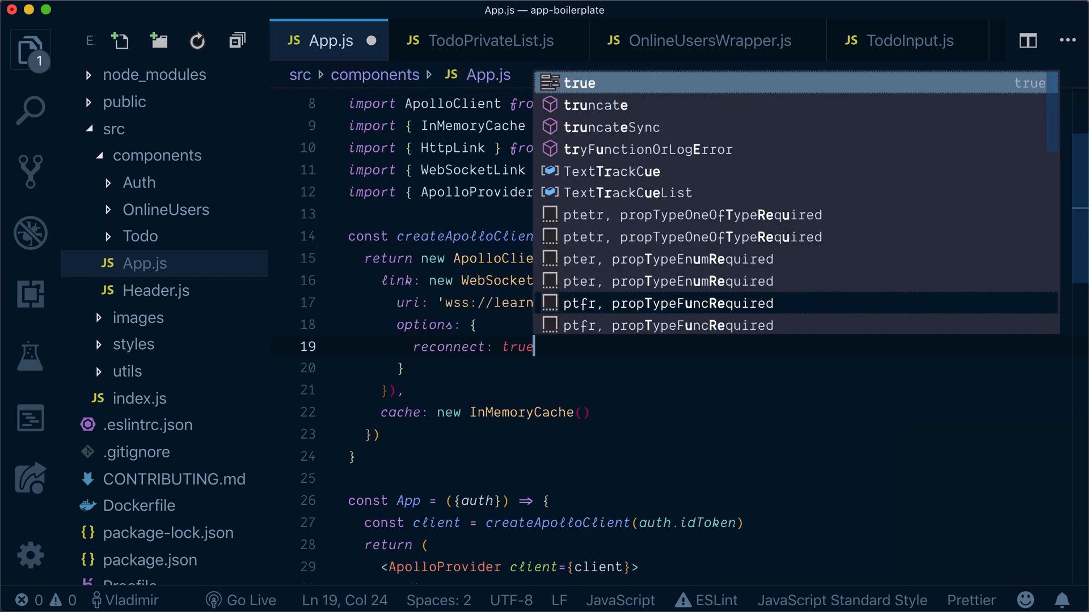
text(,)
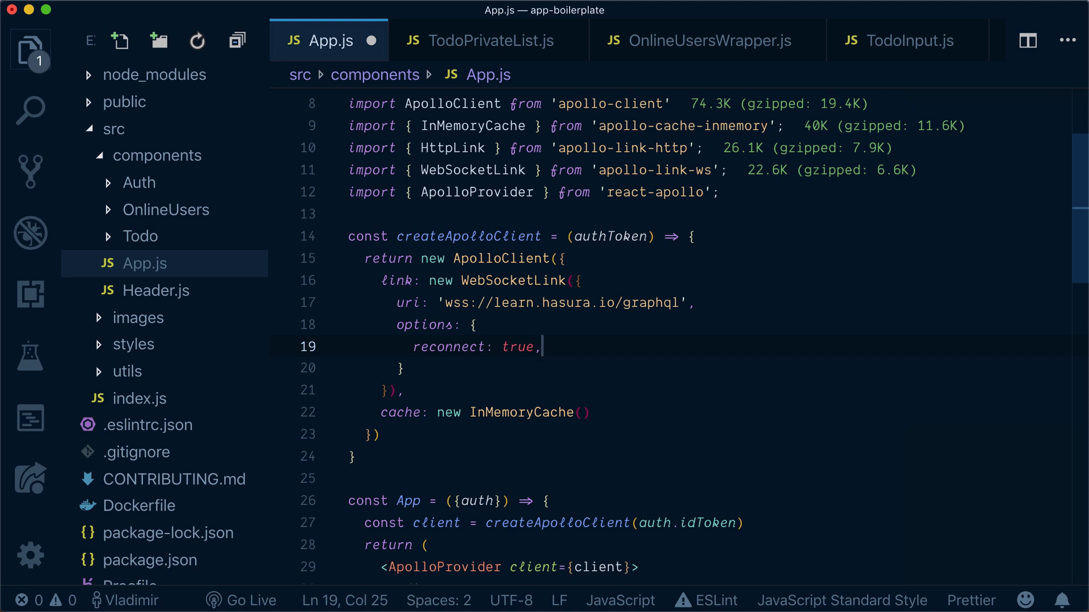
key(Return)
text(c)
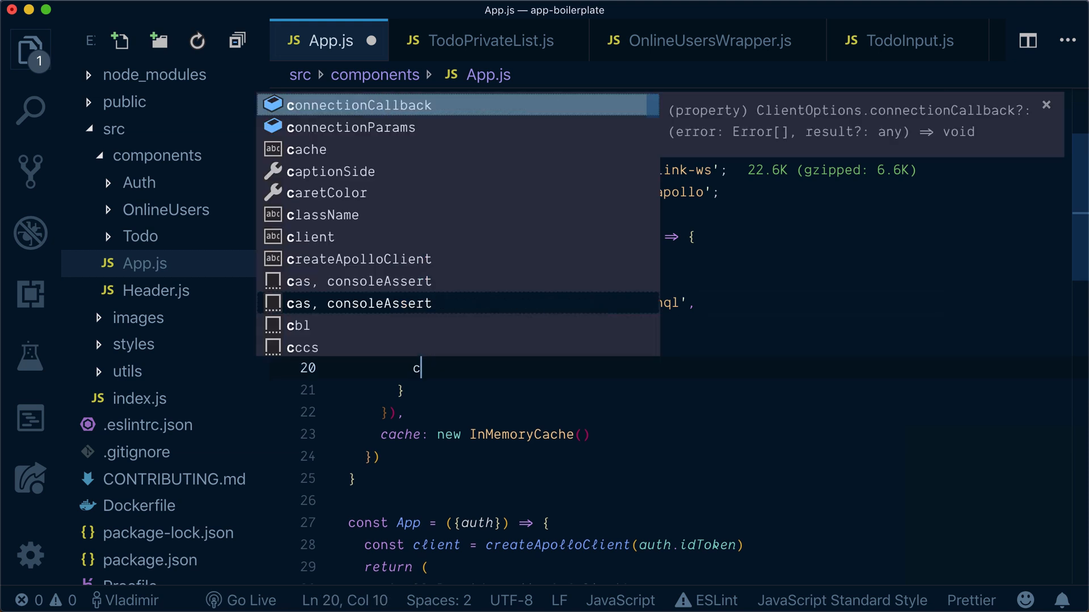
text(onnecti)
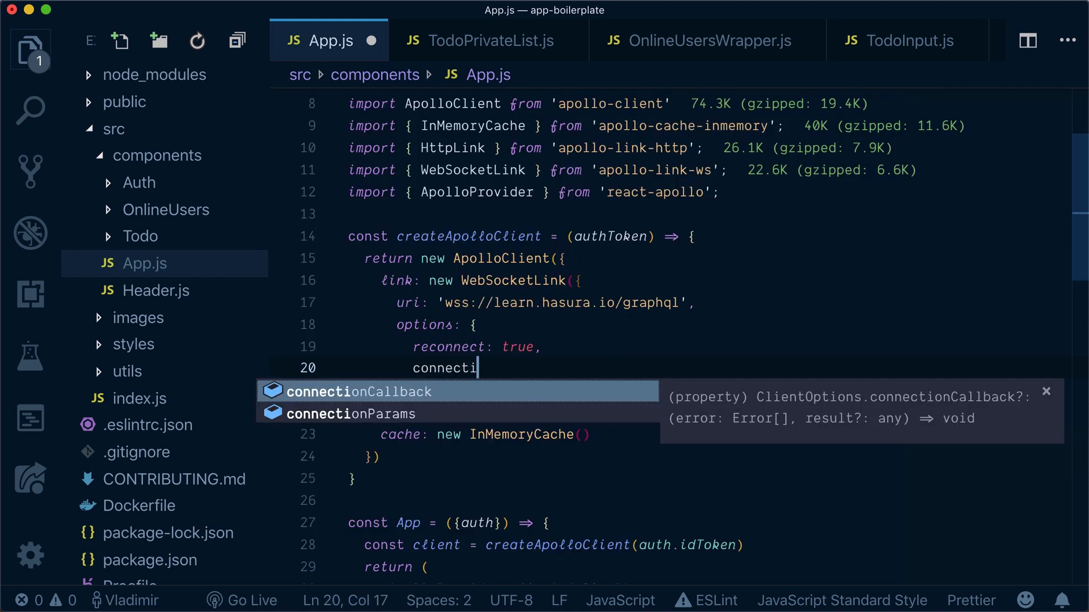
text(onParams: {)
key(Return)
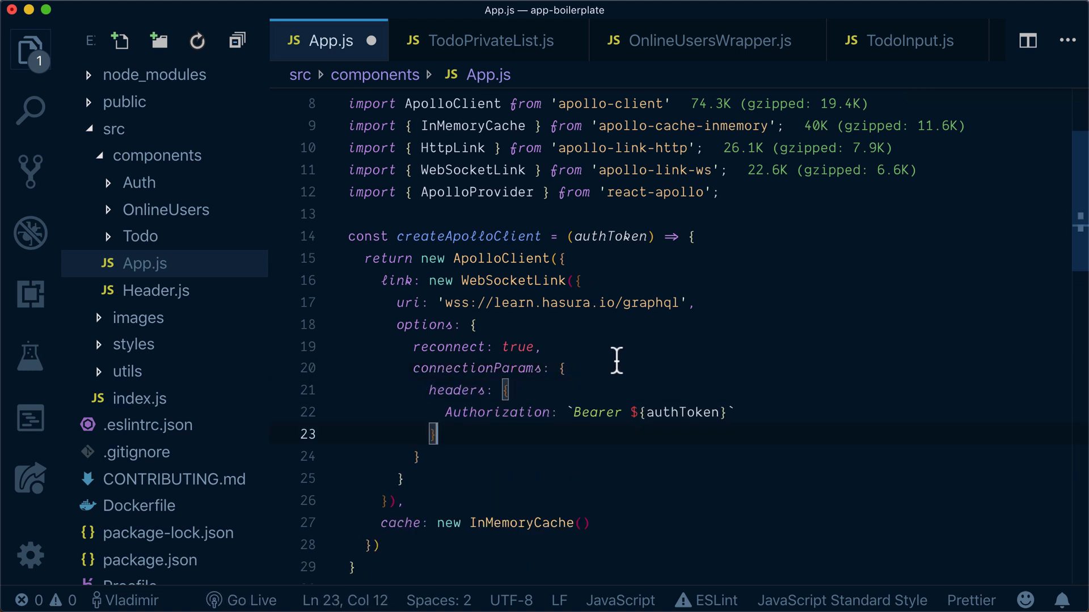
key(super+s)
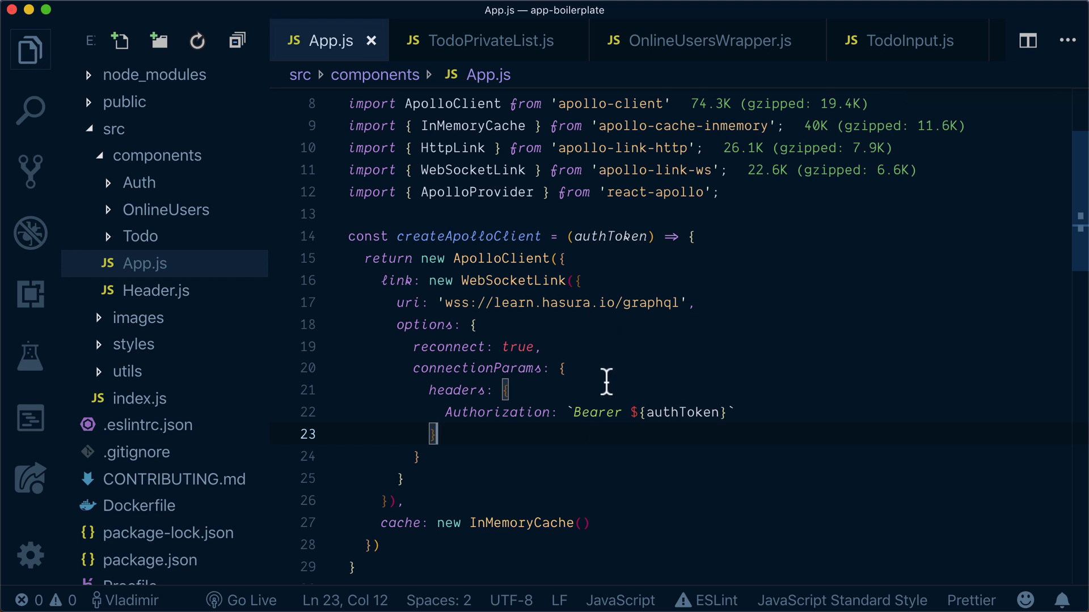
Switch to Hyper and restart the dev server with npm start.
key(ctrl+Up)
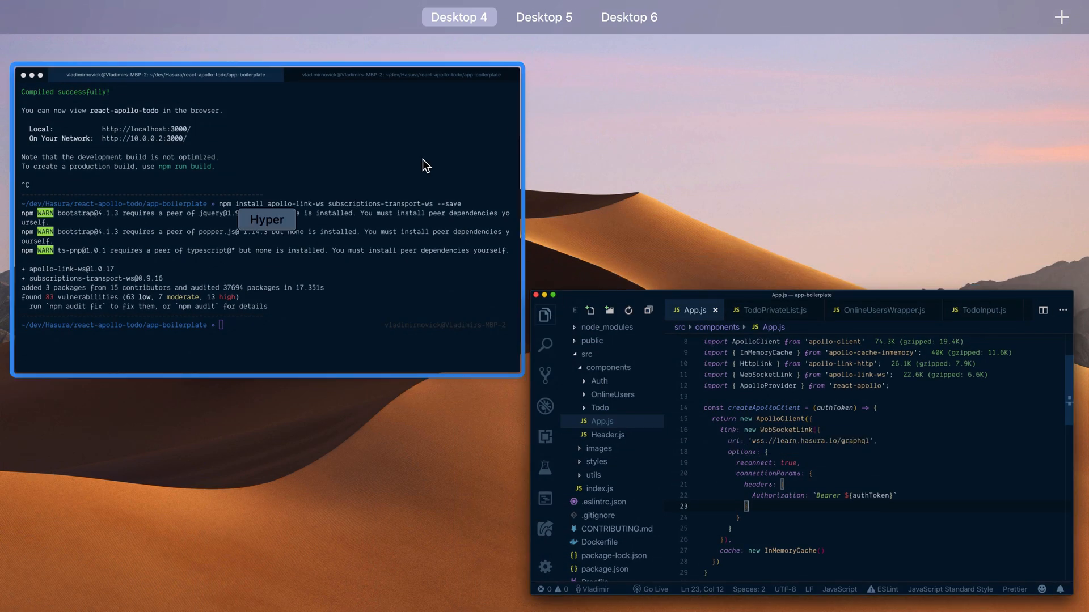
click(423, 159)
text(npm start)
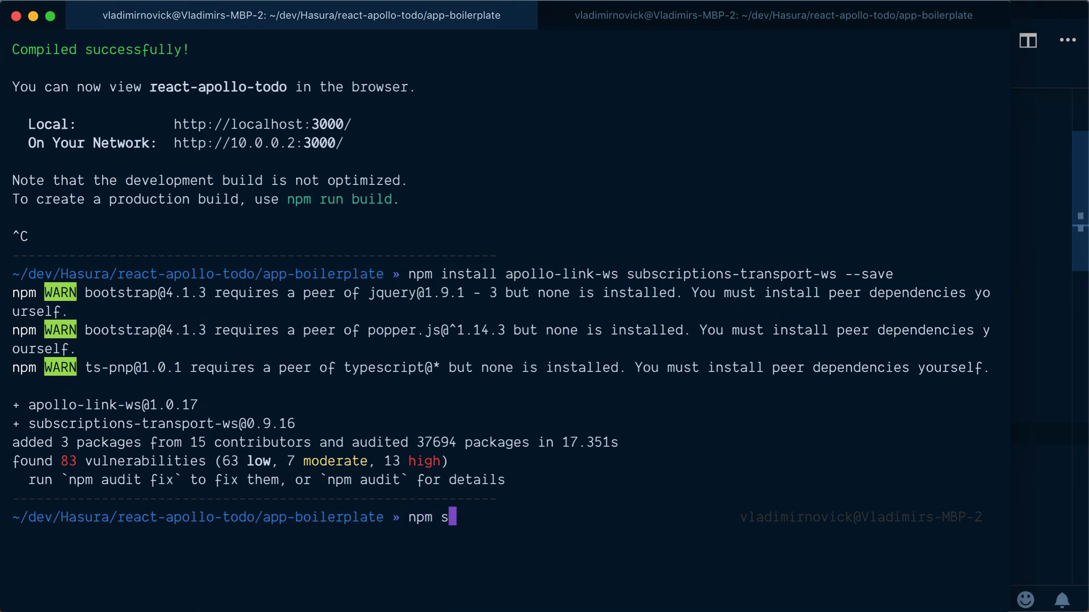
key(Return)
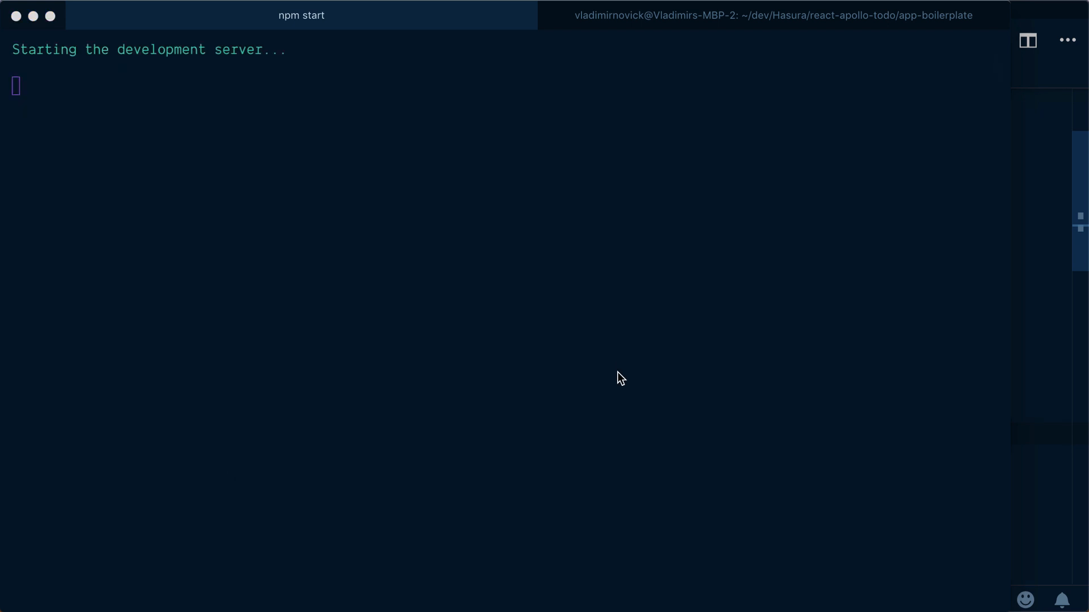
Switch to Chrome's React Apollo Boilerplate tab and reload localhost:3000.
key(ctrl+Up)
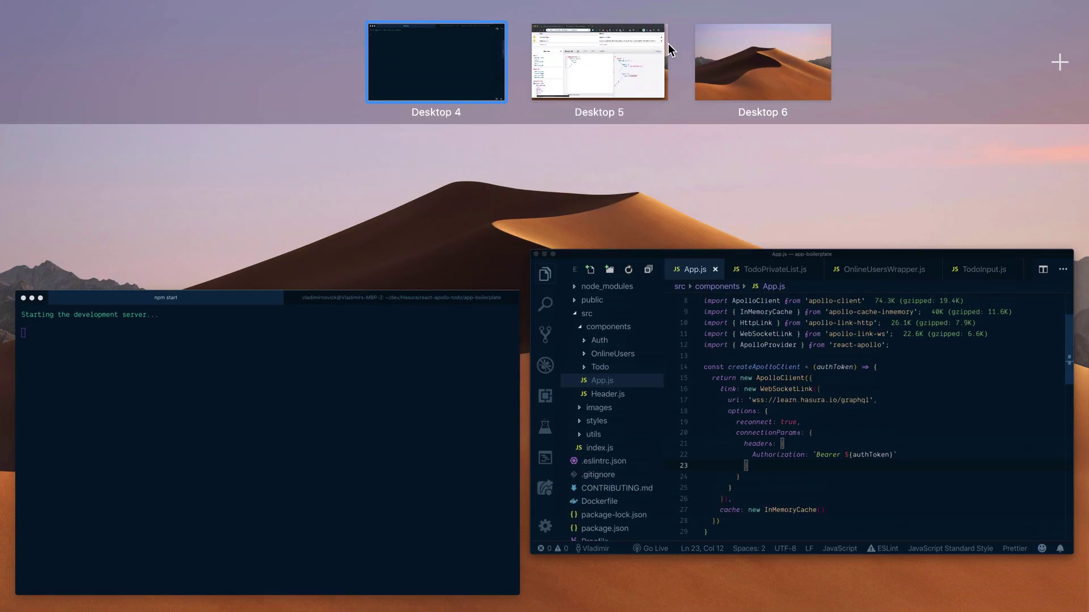
click(598, 61)
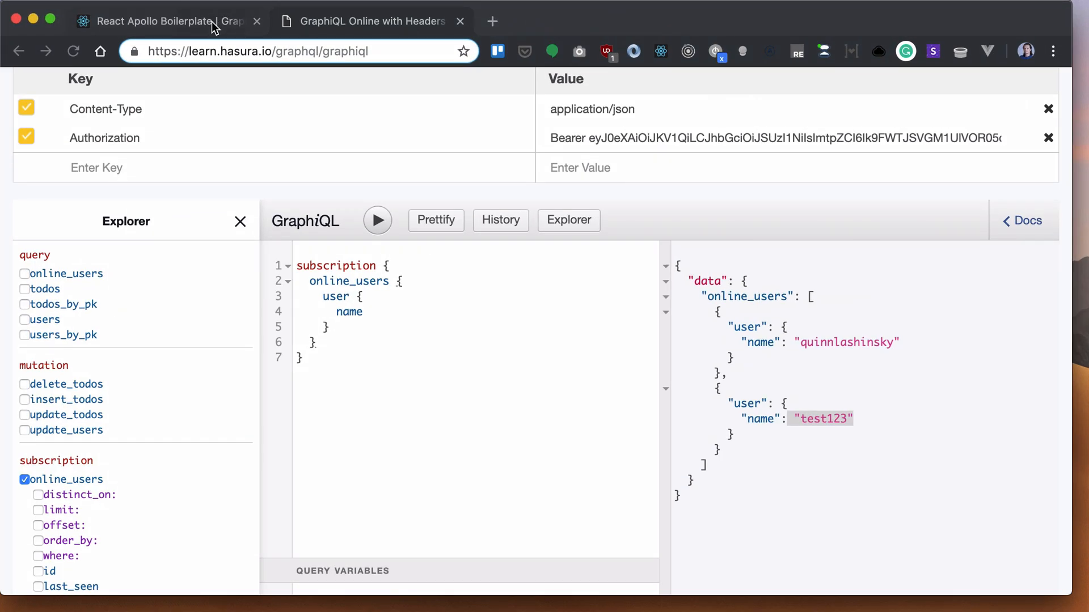
click(166, 20)
key(super+r)
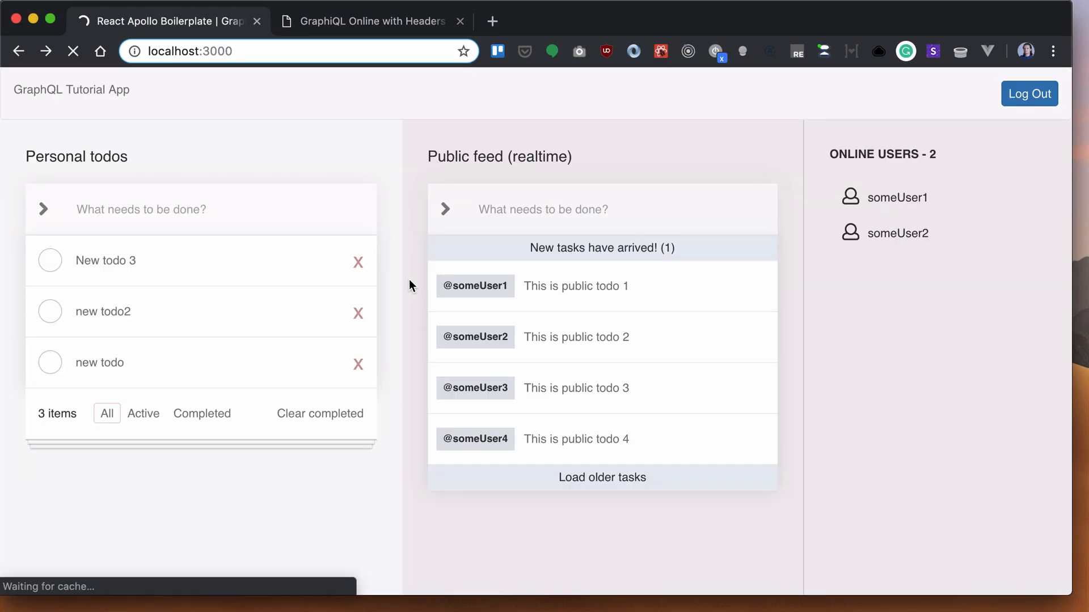